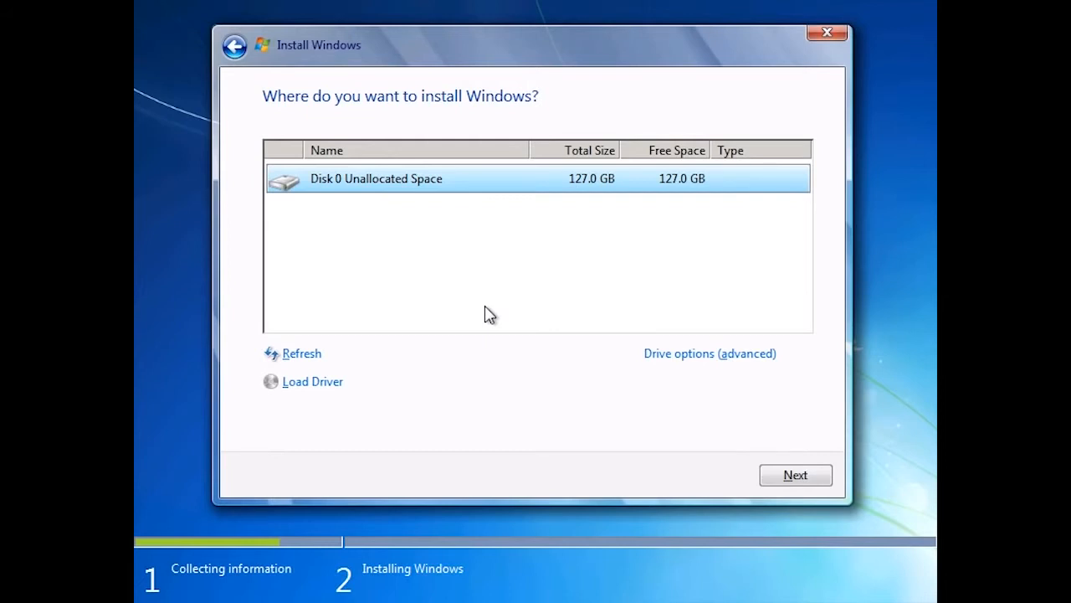
- Create a 130044 MB partition in Disk 0's unallocated space and format the new primary partition
{"action": "left_click", "coordinate": [667, 356]}
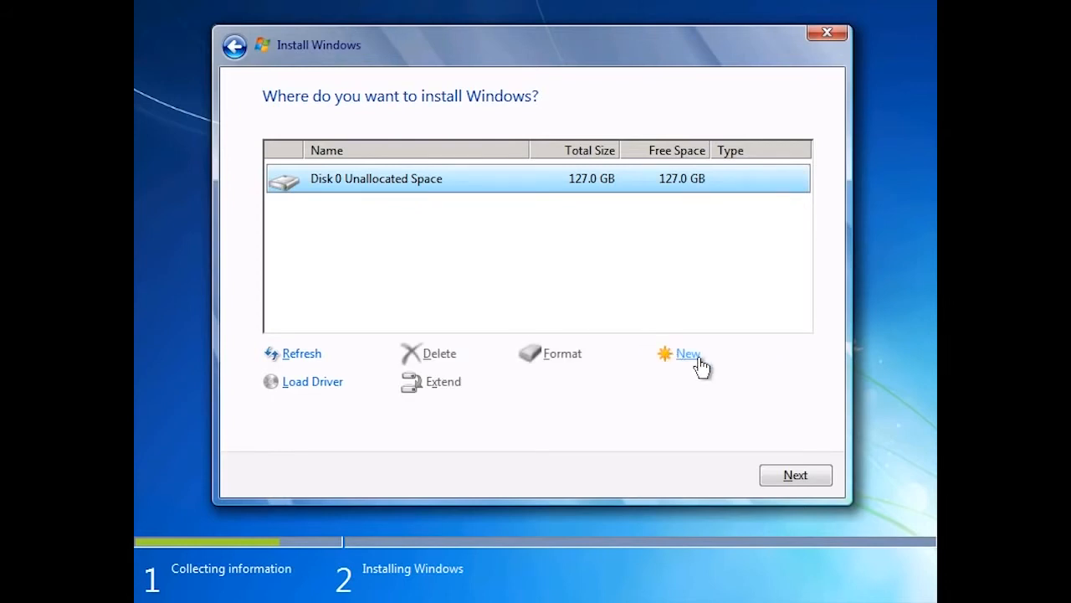
{"action": "left_click", "coordinate": [688, 354]}
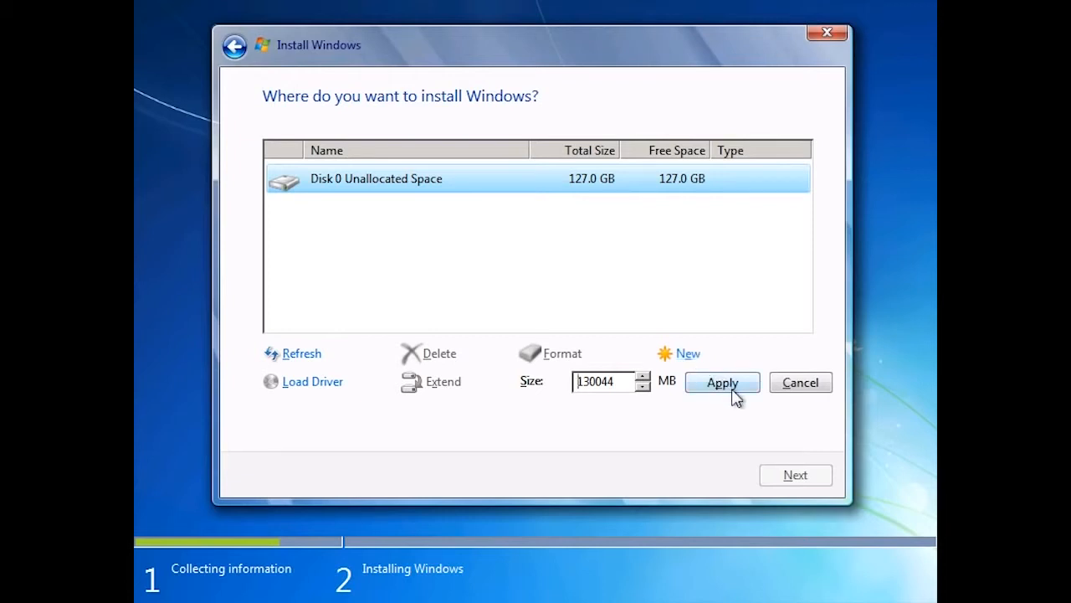
{"action": "left_click", "coordinate": [723, 383]}
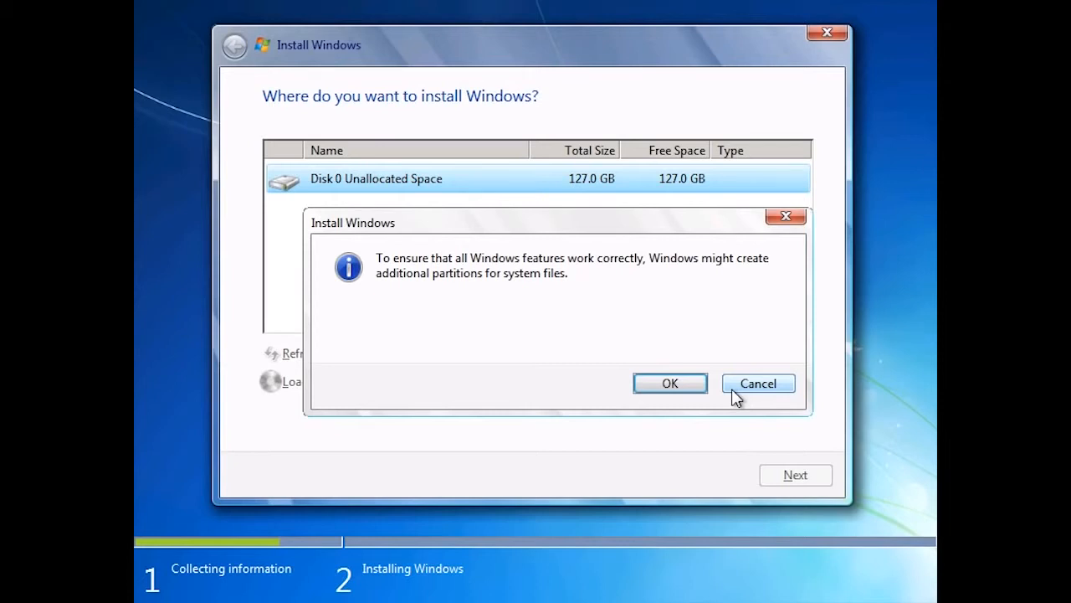
{"action": "left_click", "coordinate": [698, 390]}
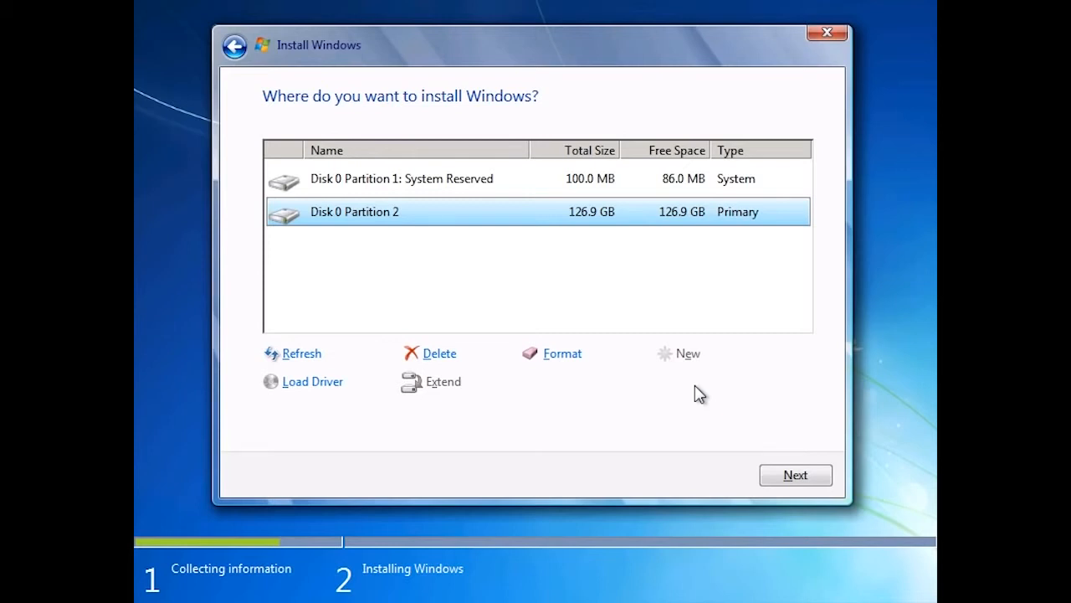
{"action": "left_click", "coordinate": [580, 357]}
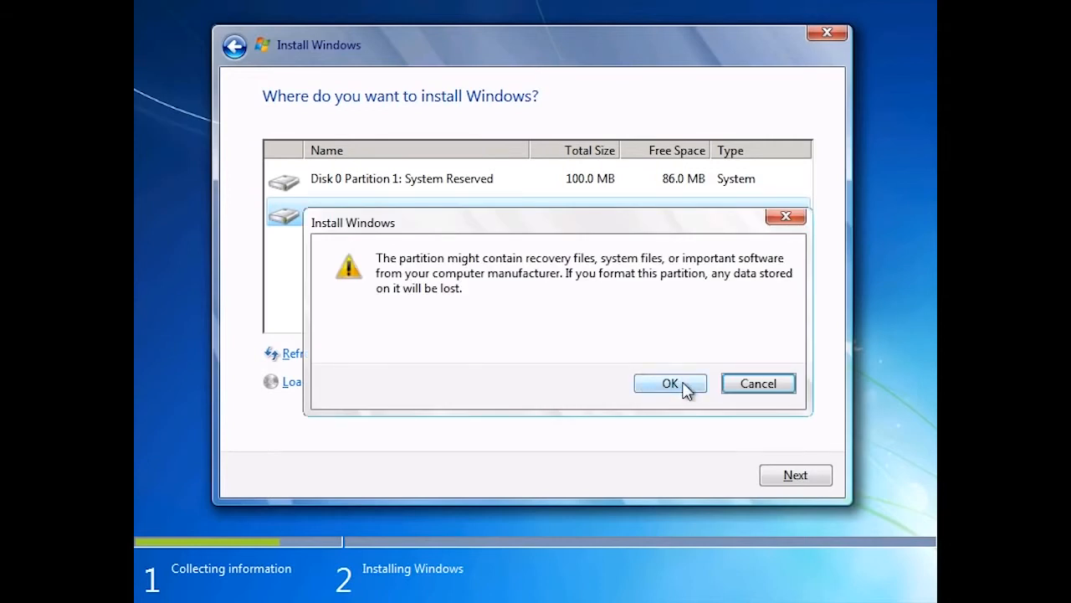
{"action": "left_click", "coordinate": [684, 387]}
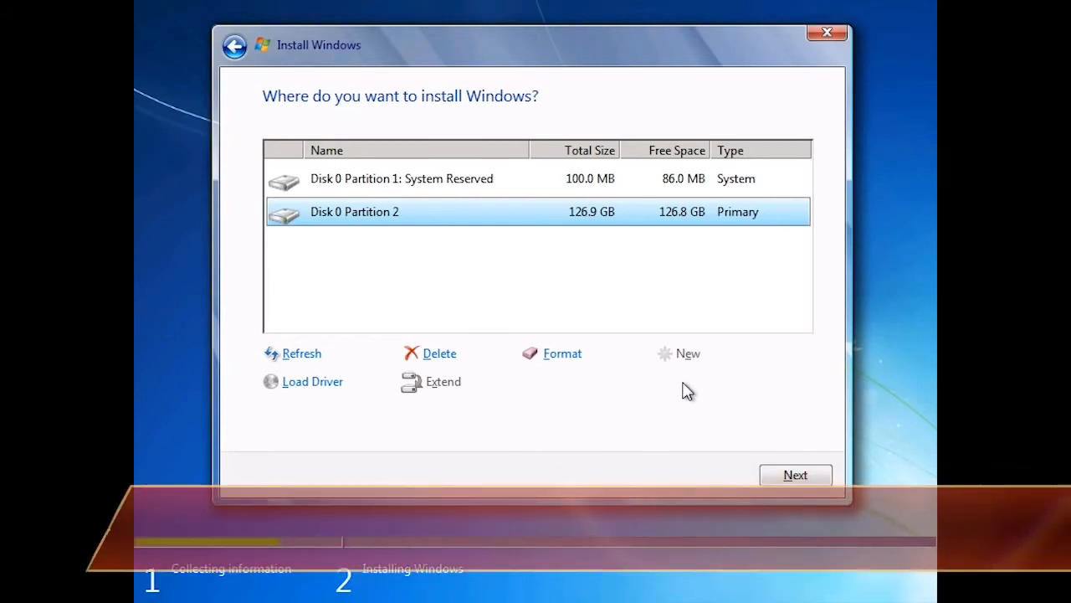
- Open a command prompt within Windows Setup and start diskpart
{"action": "key", "text": "shift+F10"}
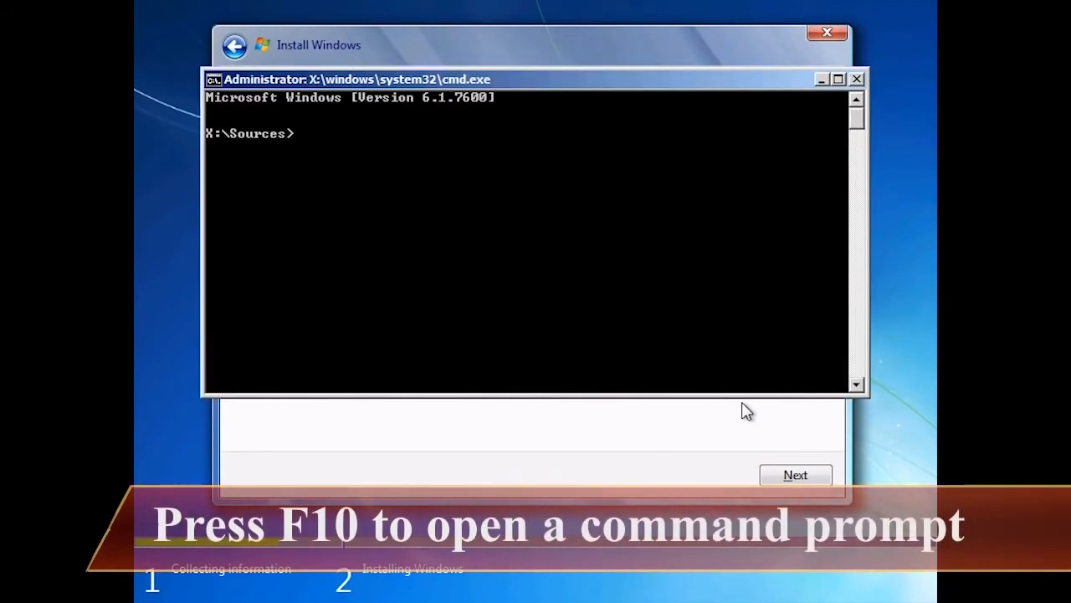
{"action": "type", "text": "diskpart"}
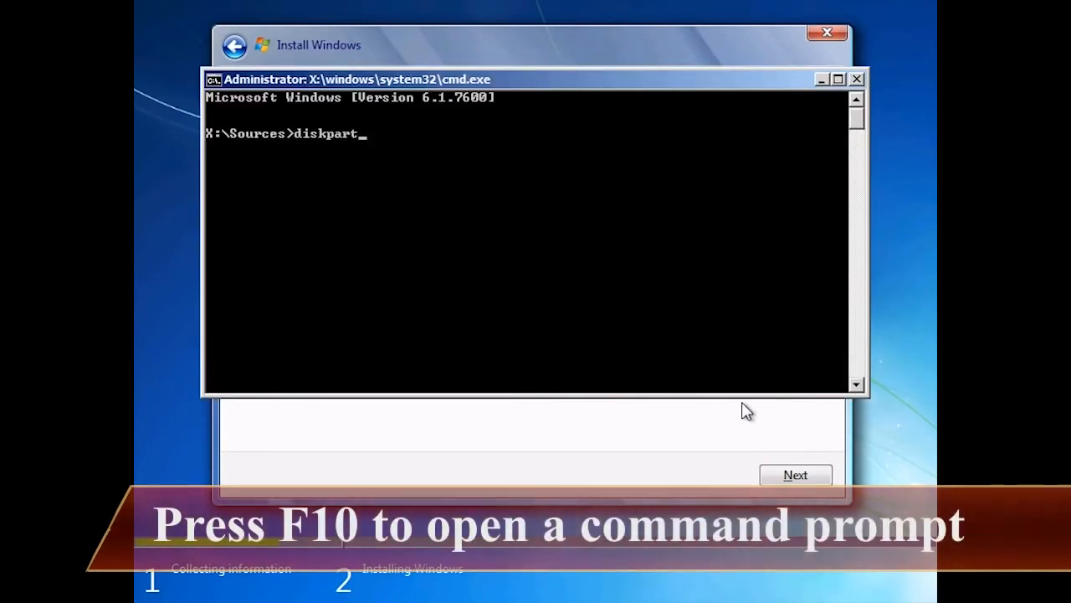
{"action": "key", "text": "Return"}
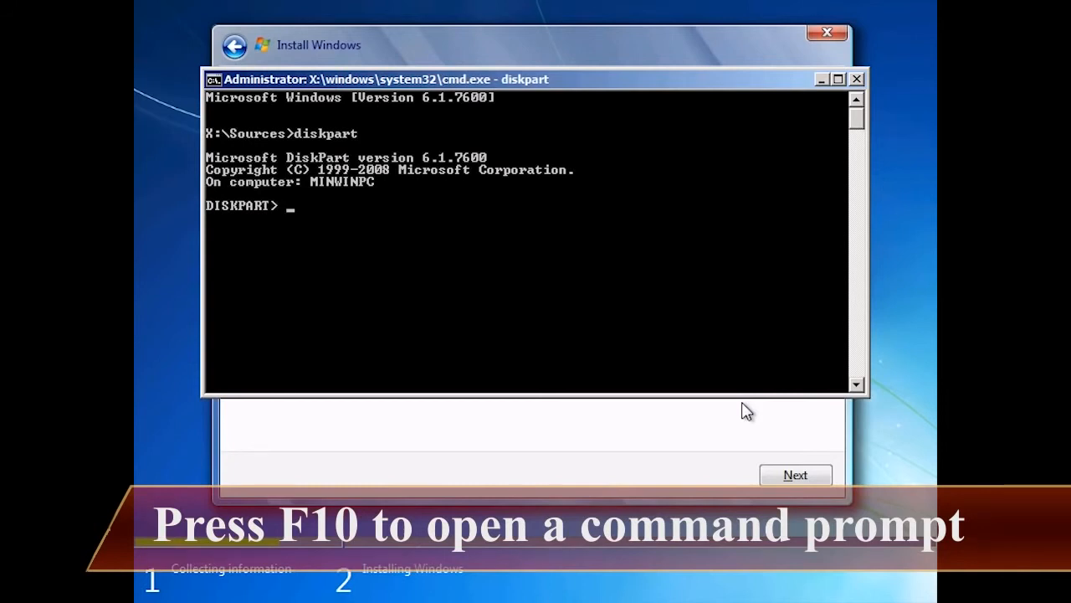
- Create an expandable virtual disk at e:\win7.vhd with maximum=60000 in DiskPart
{"action": "type", "text": "create vdisk"}
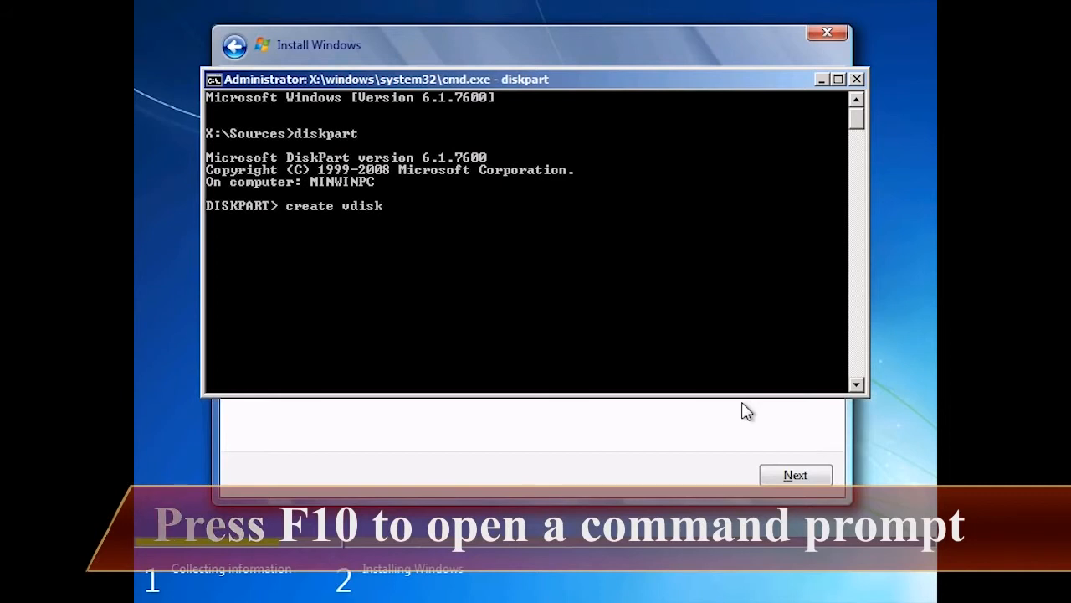
{"action": "type", "text": " file=e:\\w"}
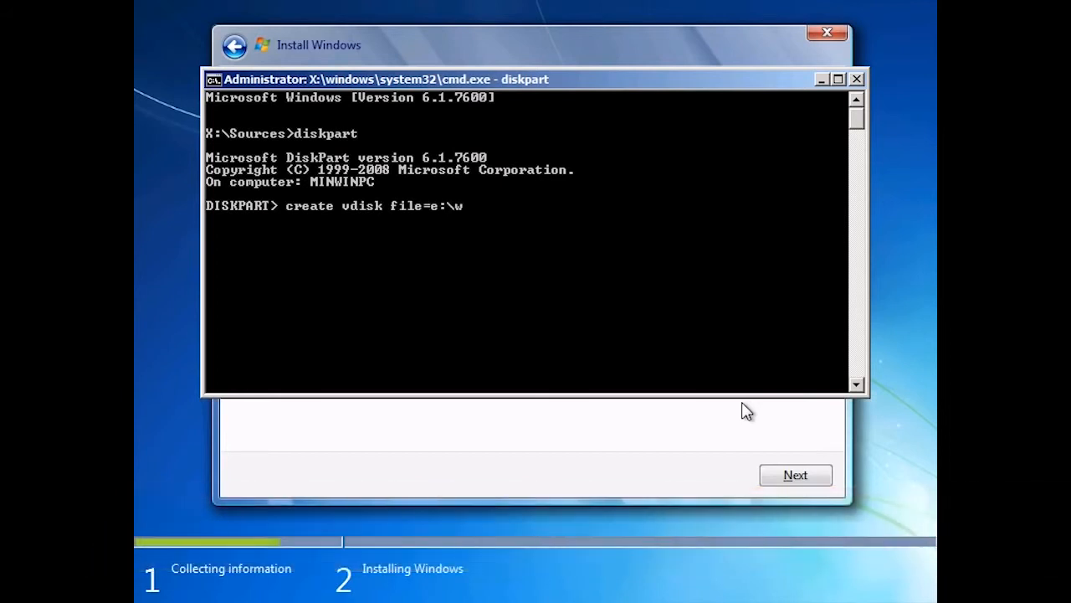
{"action": "type", "text": "in7.vhd"}
{"action": "type", "text": "maximum=60000"}
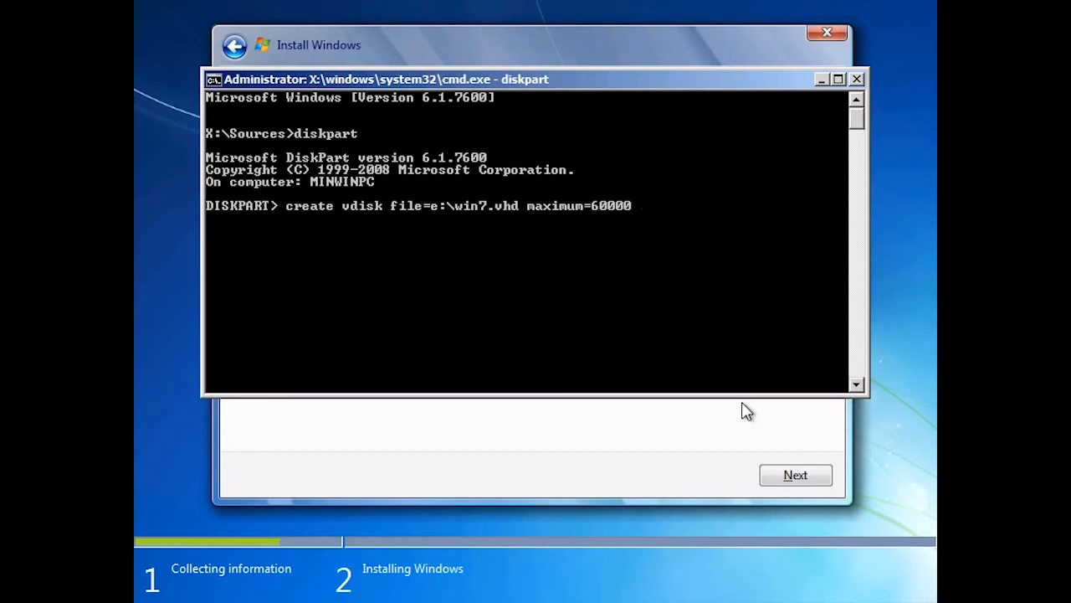
{"action": "type", "text": "type=fixed"}
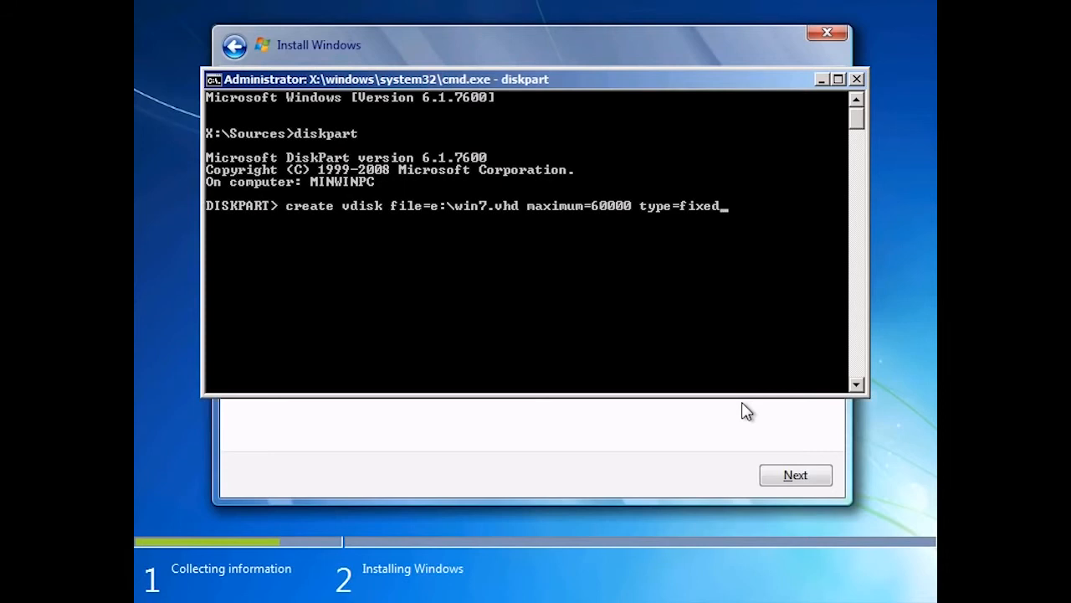
{"action": "key", "text": "BackSpace"}
{"action": "key", "text": "BackSpace"}
{"action": "key", "text": "BackSpace"}
{"action": "key", "text": "BackSpace"}
{"action": "key", "text": "BackSpace"}
{"action": "type", "text": "expandable"}
{"action": "key", "text": "Return"}
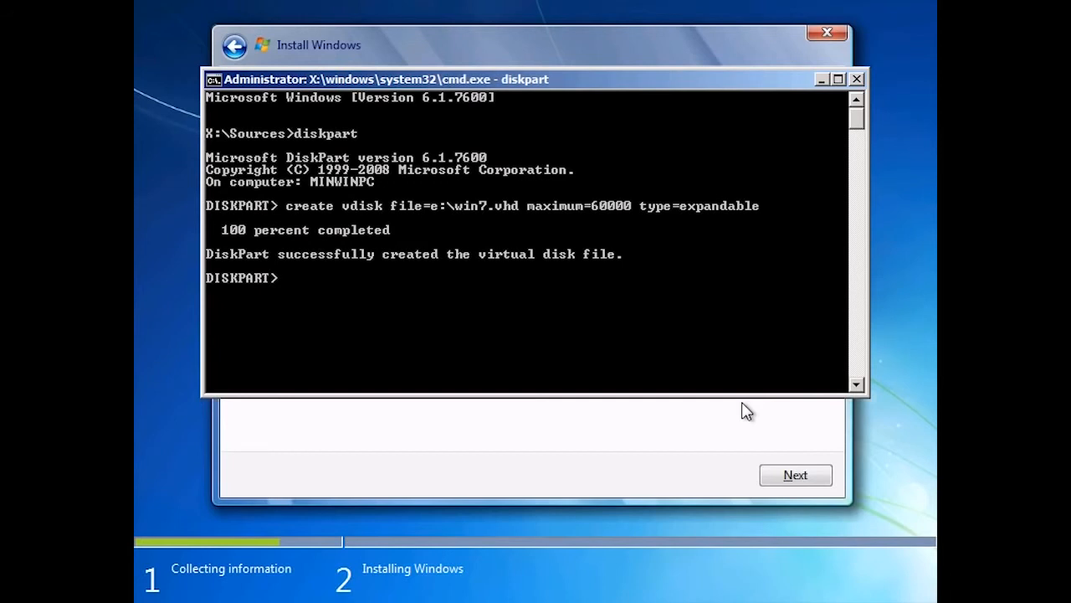
- Select the virtual disk file e:\win7.vhd in DiskPart and attach it
{"action": "type", "text": "select vdisk"}
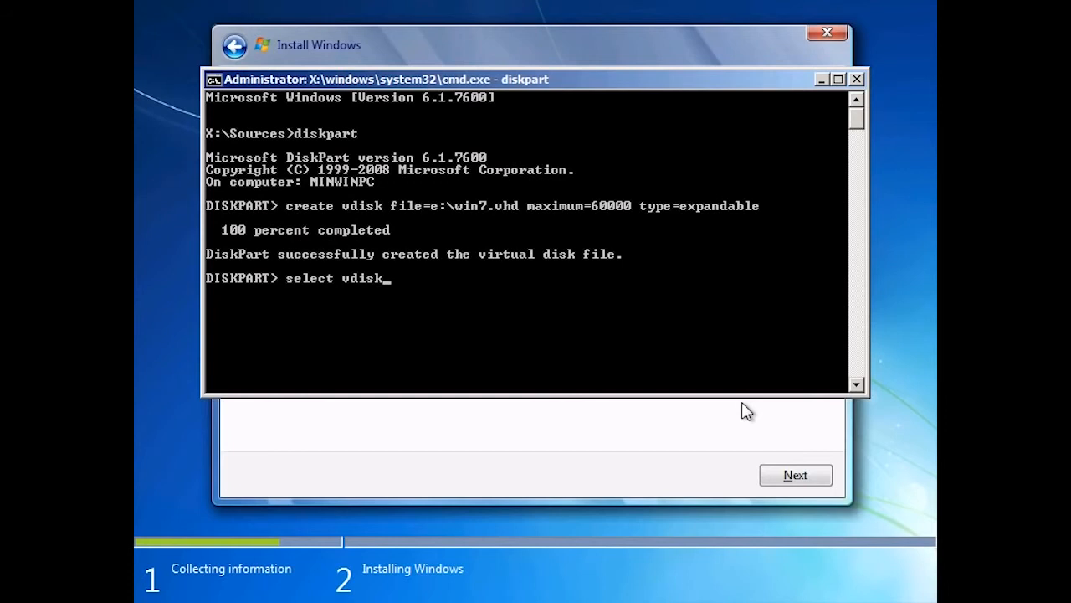
{"action": "type", "text": " file=e:\\win7.vhd"}
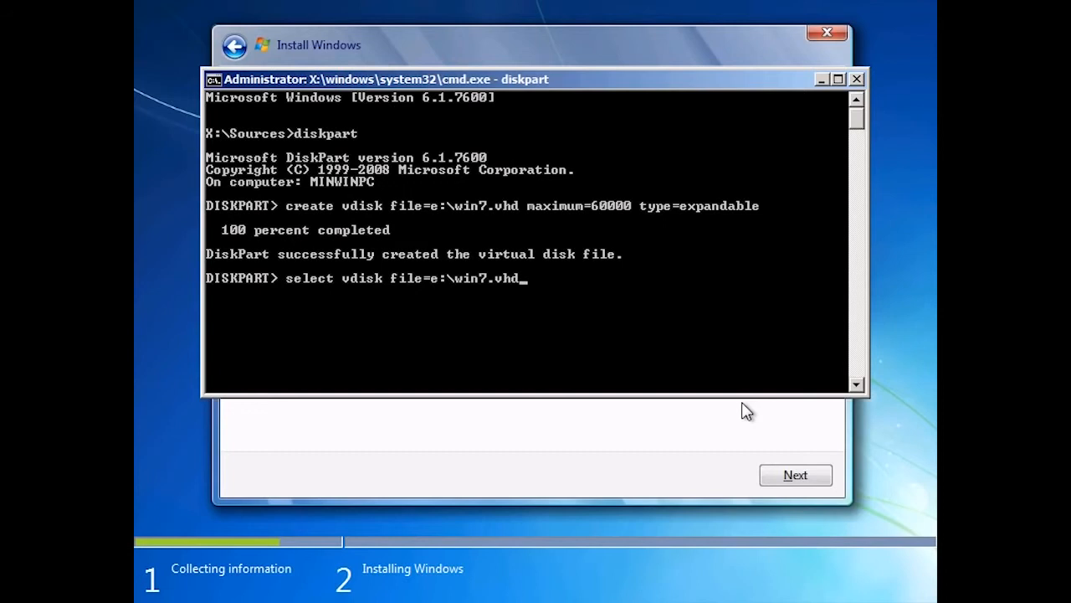
{"action": "key", "text": "Return"}
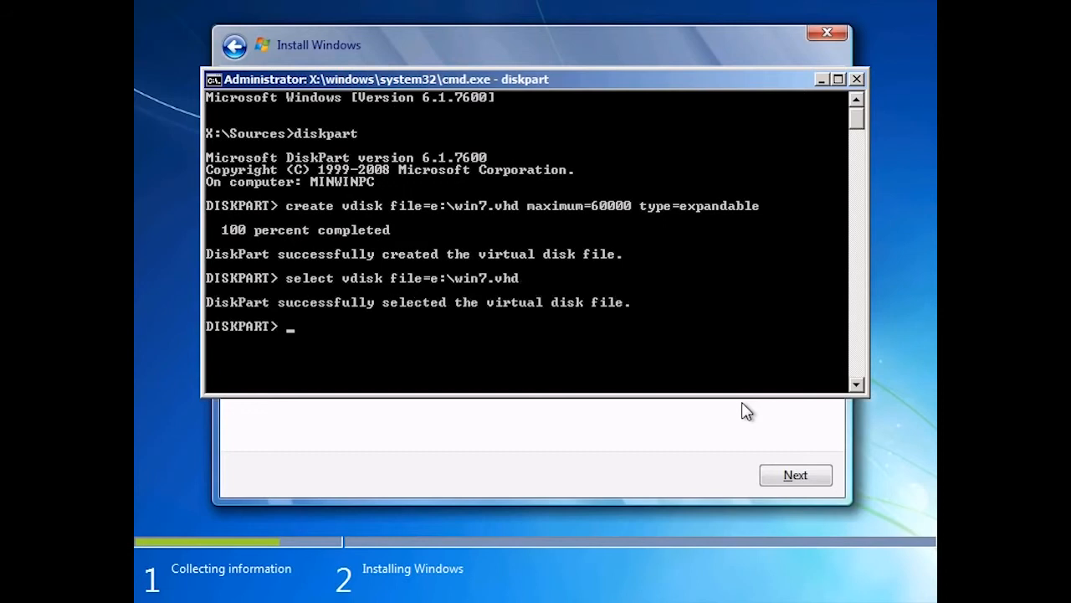
{"action": "type", "text": "attach vdisk"}
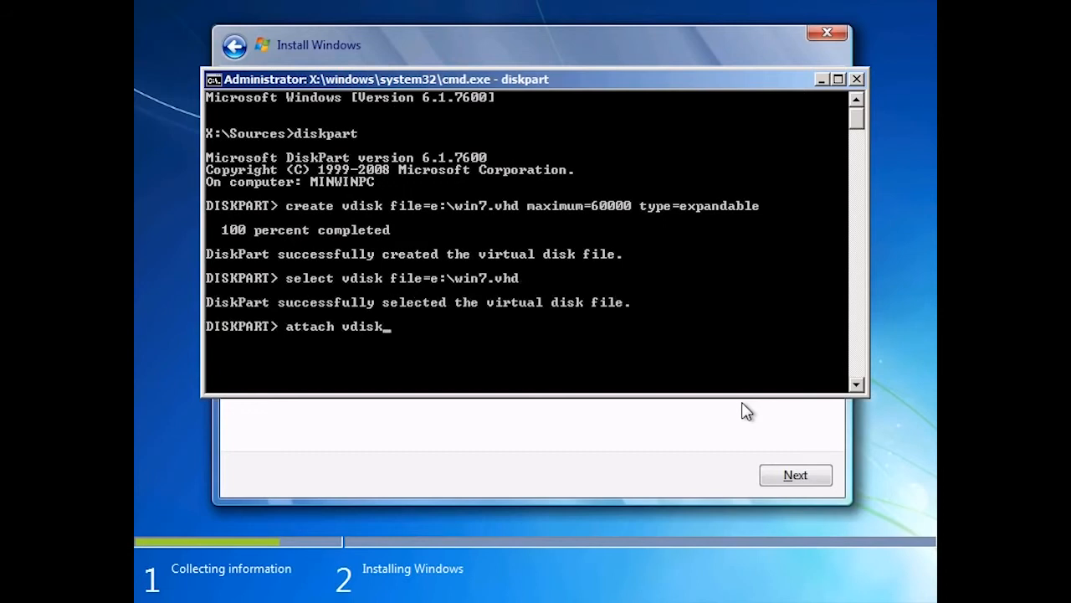
{"action": "key", "text": "Return"}
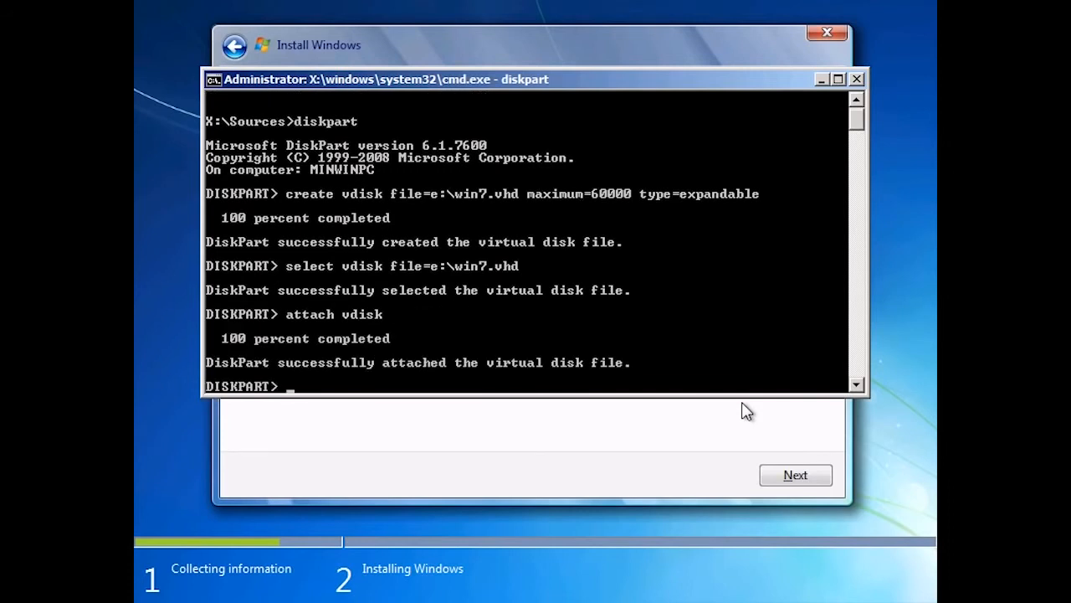
- Exit DiskPart and the command prompt, then refresh the list of installation disks
{"action": "type", "text": "exi"}
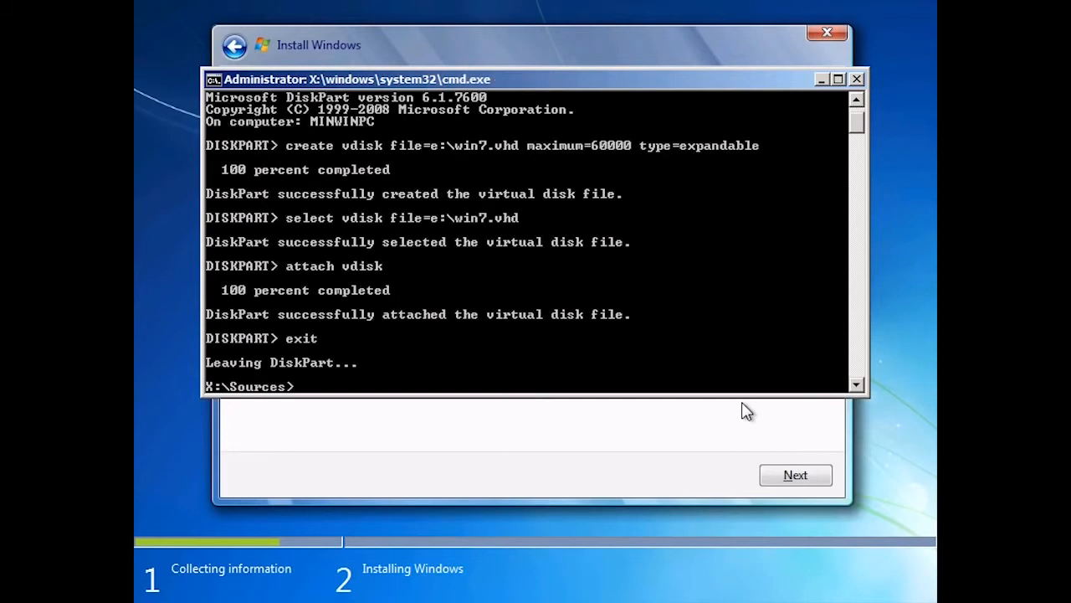
{"action": "type", "text": "exit"}
{"action": "key", "text": "Return"}
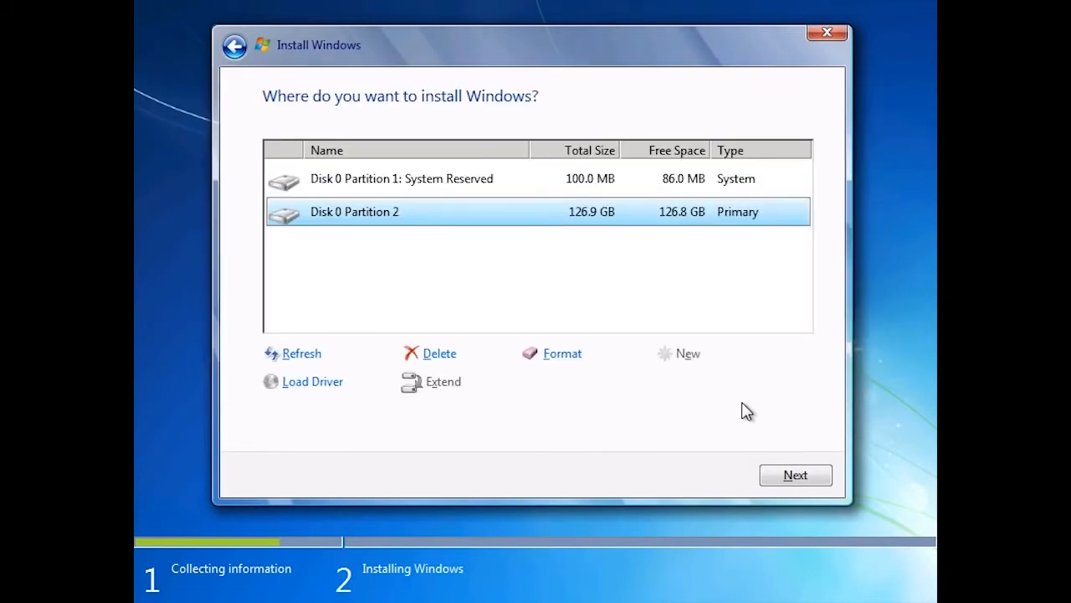
{"action": "left_click", "coordinate": [303, 353]}
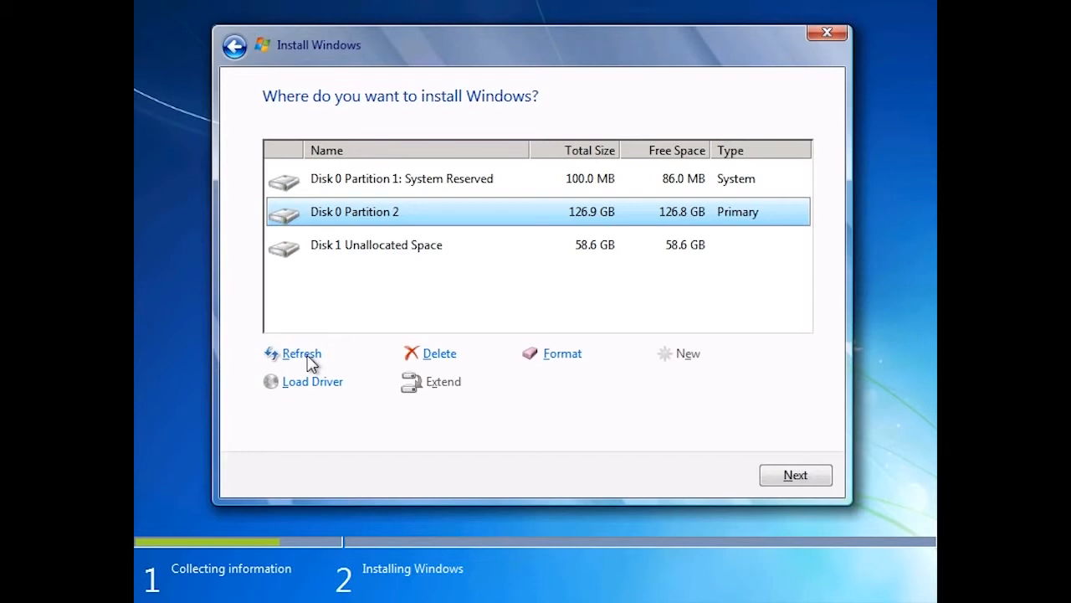
- Choose Disk 1 Unallocated Space as the installation target, review its warning details and continue the installation
{"action": "left_click", "coordinate": [324, 251]}
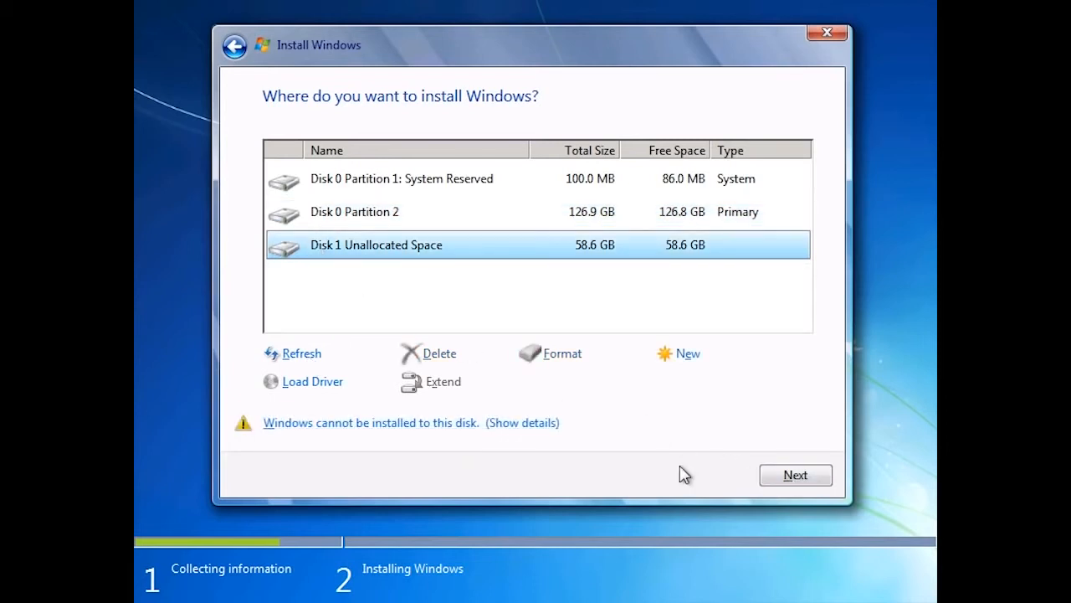
{"action": "left_click", "coordinate": [536, 427]}
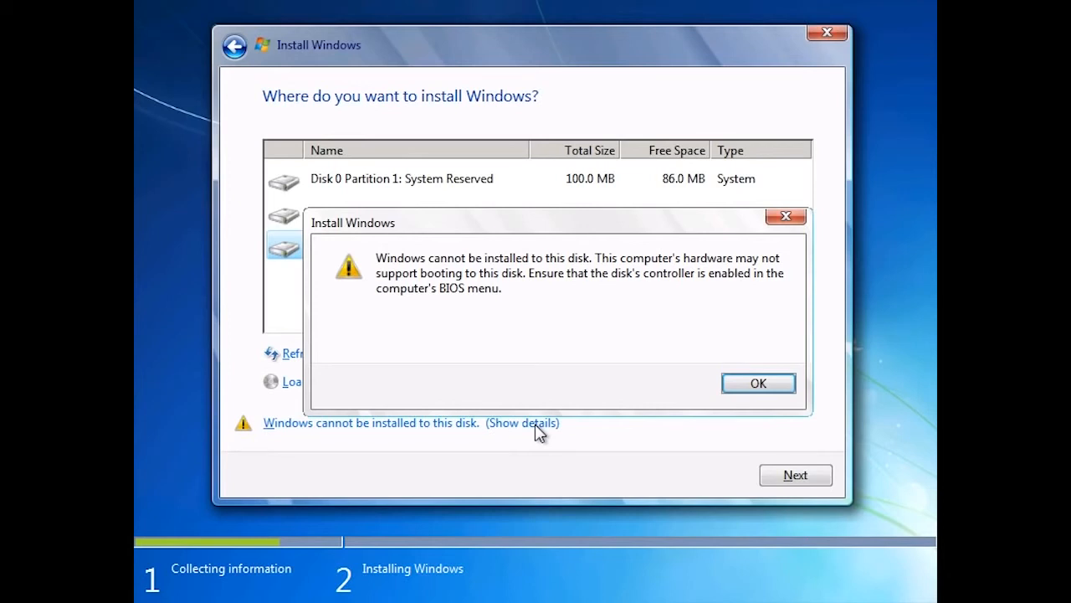
{"action": "left_click", "coordinate": [767, 387]}
{"action": "left_click", "coordinate": [807, 475]}
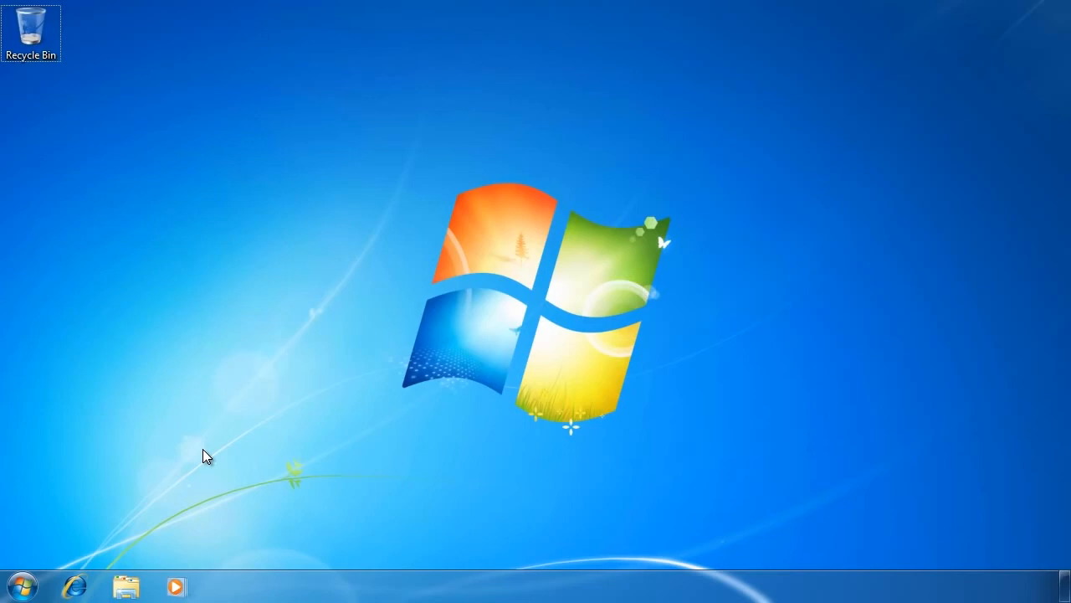
- Browse to Local Disk (D:) in Windows Explorer and check the details of win7.vhd
{"action": "left_click", "coordinate": [130, 586]}
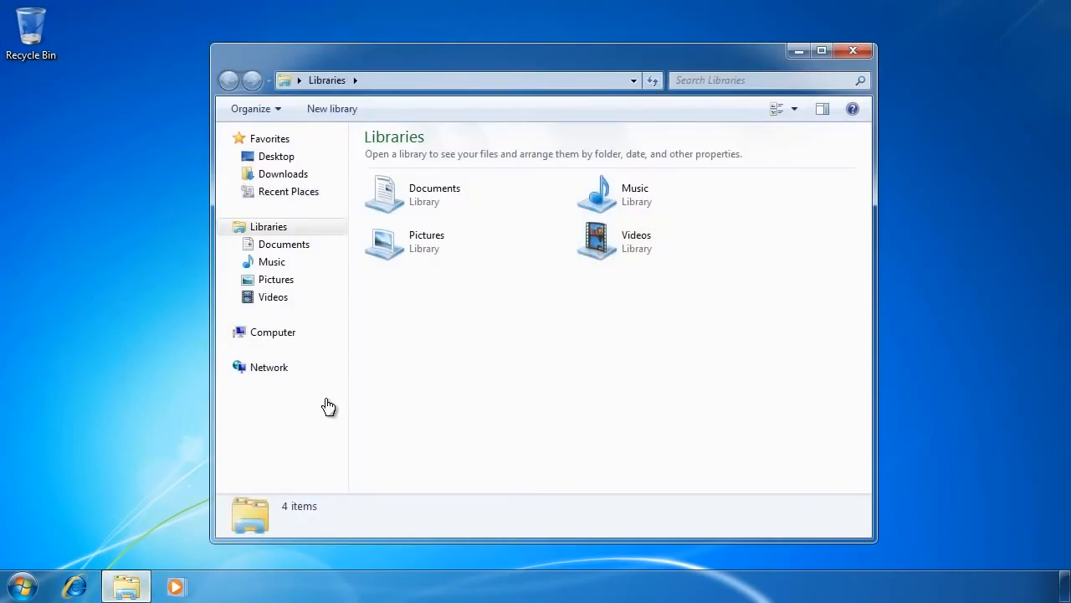
{"action": "left_click", "coordinate": [297, 334]}
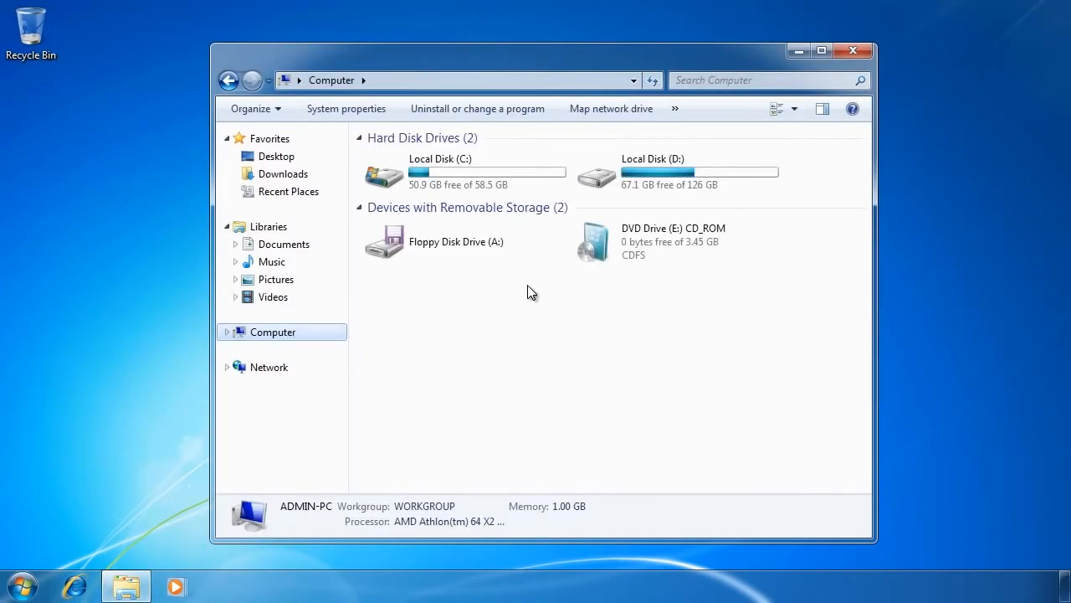
{"action": "left_click", "coordinate": [640, 176]}
{"action": "double_click", "coordinate": [719, 182]}
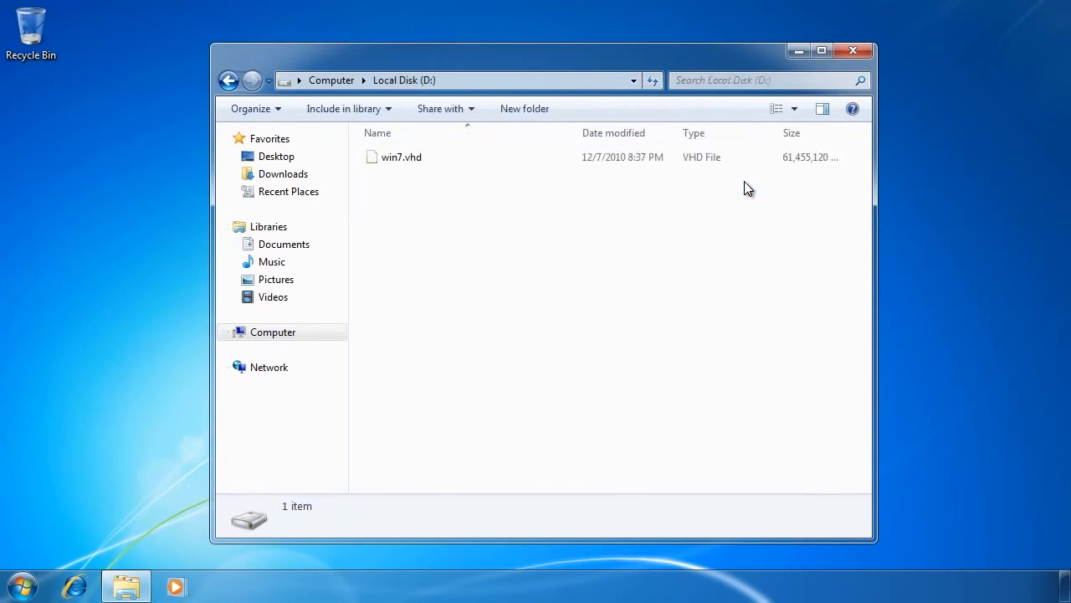
{"action": "left_click", "coordinate": [371, 164]}
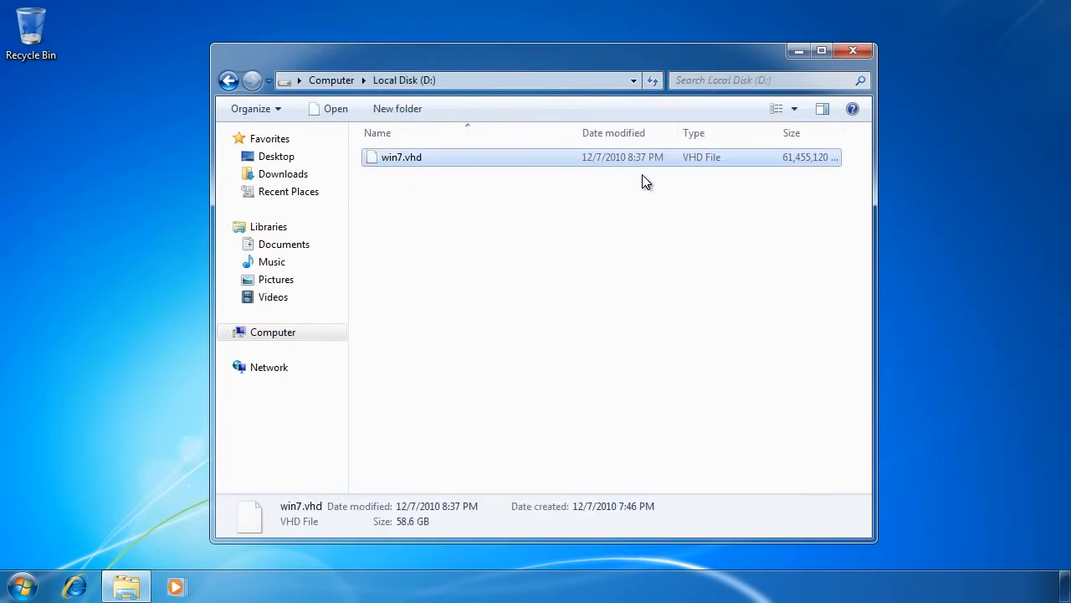
- Return to Computer and view the contents of Local Disk (C:)
{"action": "left_click", "coordinate": [328, 80]}
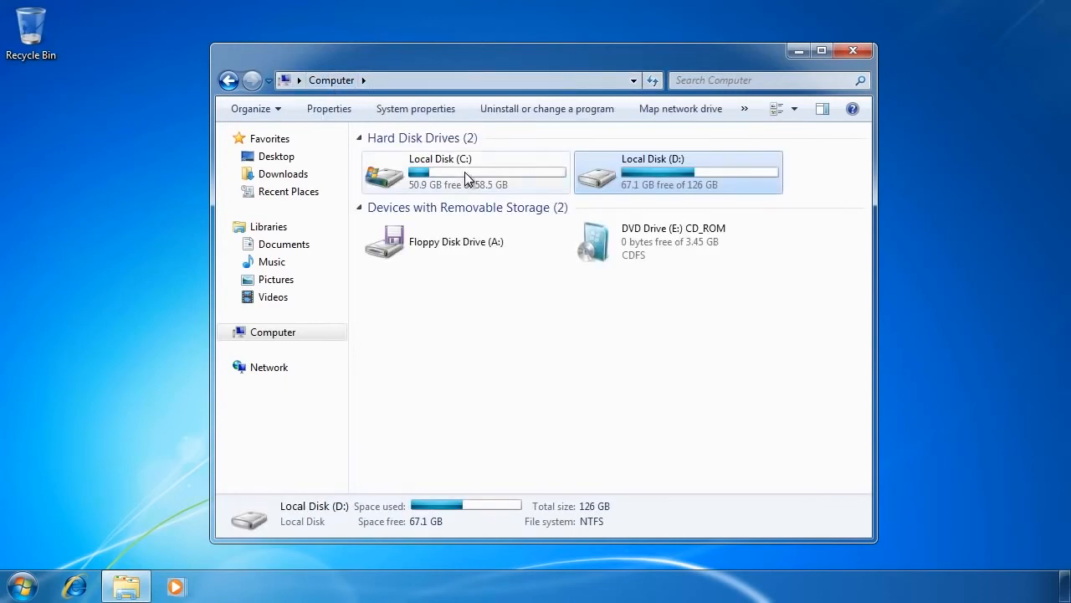
{"action": "left_click", "coordinate": [465, 172]}
{"action": "double_click", "coordinate": [529, 190]}
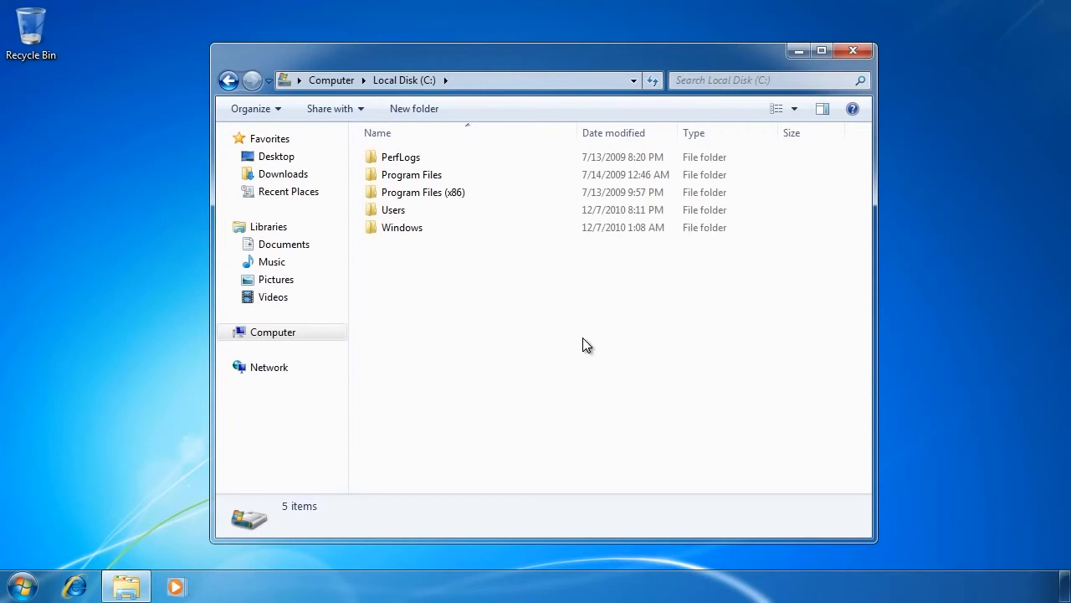
- Open Disk Management in Computer Management and examine the disks and the available VHD commands
{"action": "right_click", "coordinate": [295, 334]}
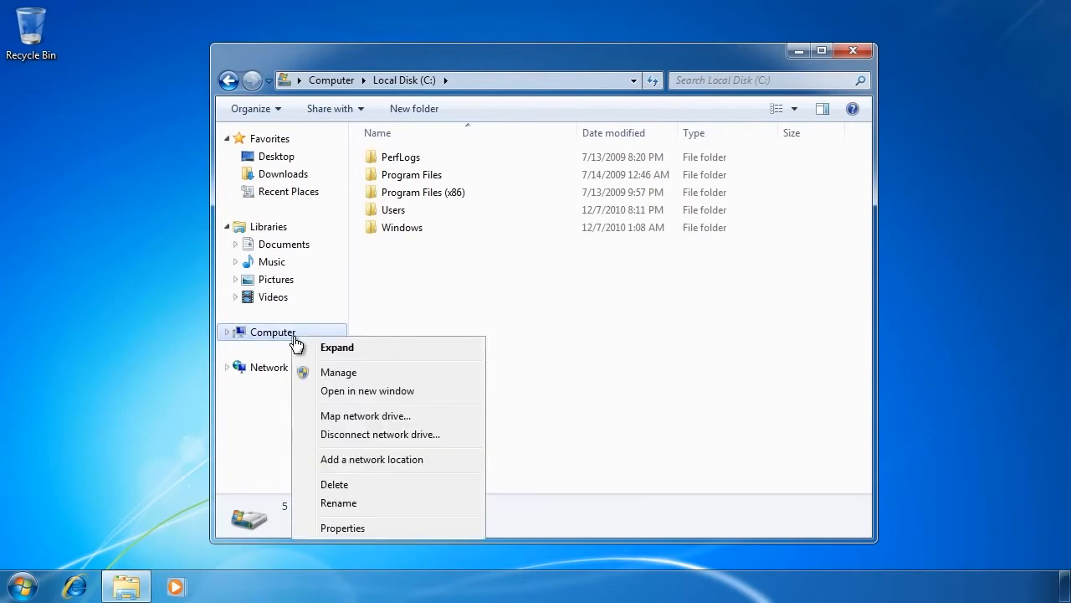
{"action": "left_click", "coordinate": [471, 384]}
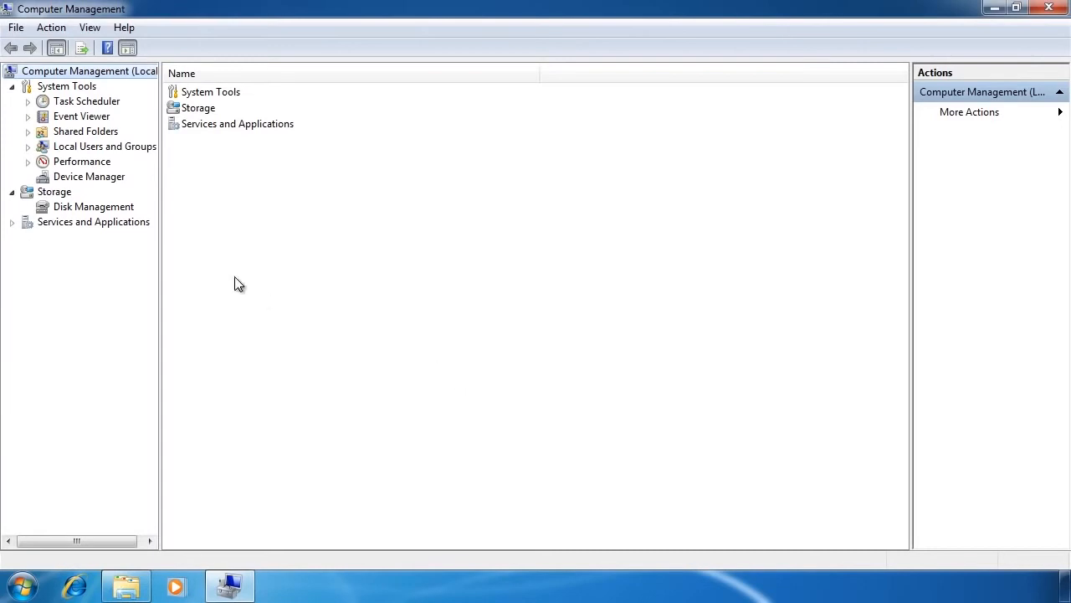
{"action": "left_click", "coordinate": [95, 211]}
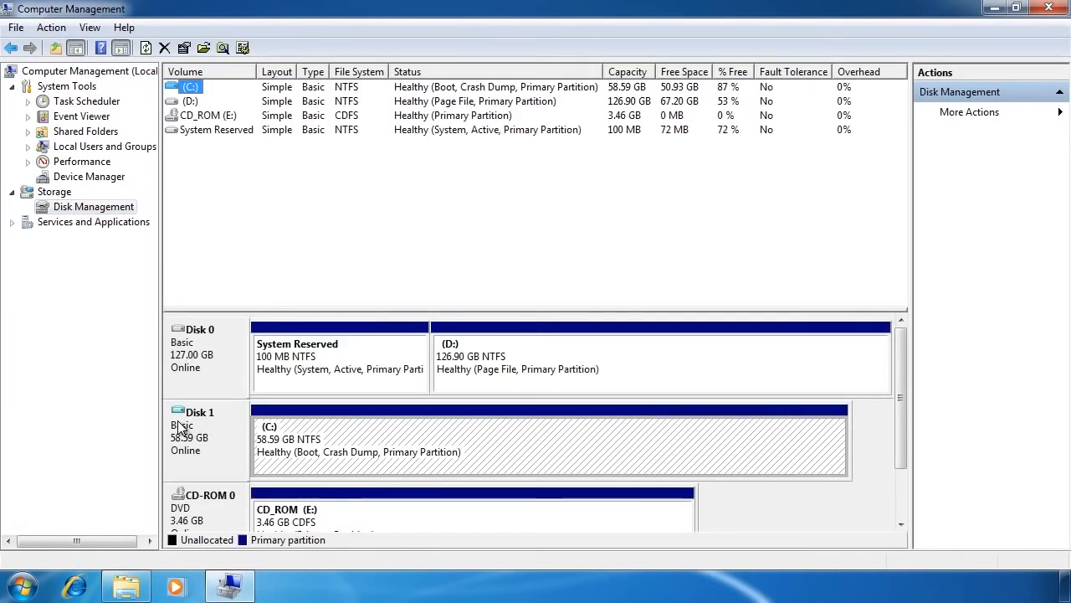
{"action": "right_click", "coordinate": [107, 212]}
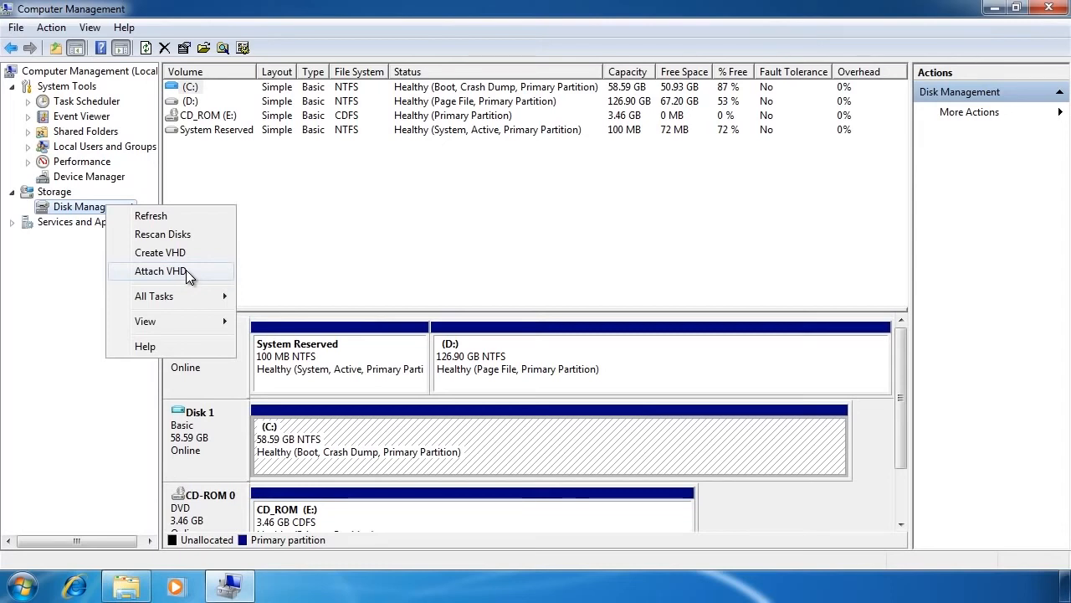
- Find cmd and run it as administrator, allowing it to make changes to the computer
{"action": "left_click", "coordinate": [23, 586]}
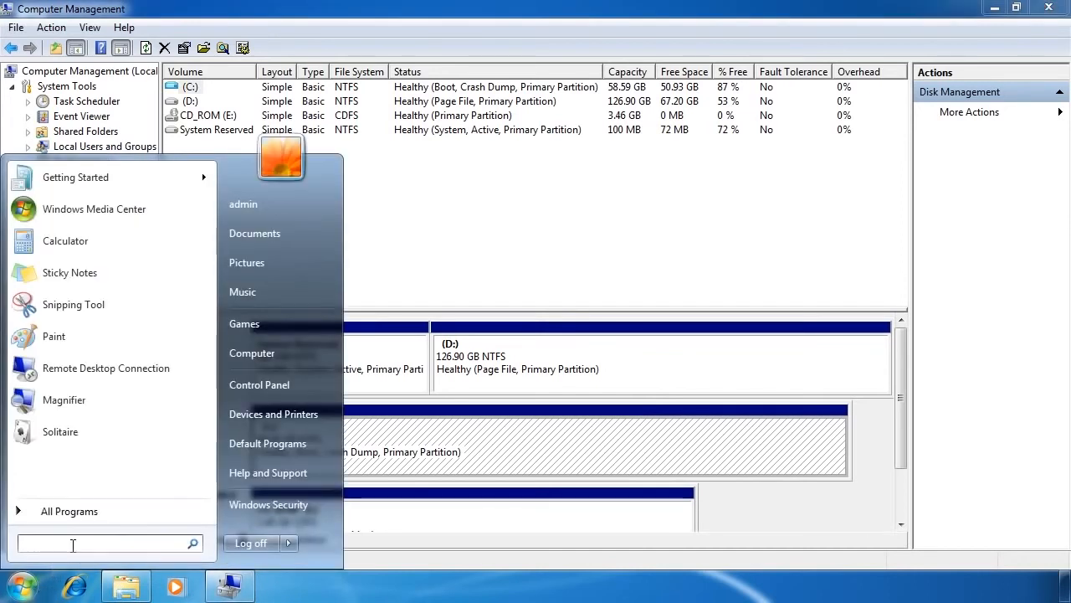
{"action": "type", "text": "cmd"}
{"action": "right_click", "coordinate": [54, 202]}
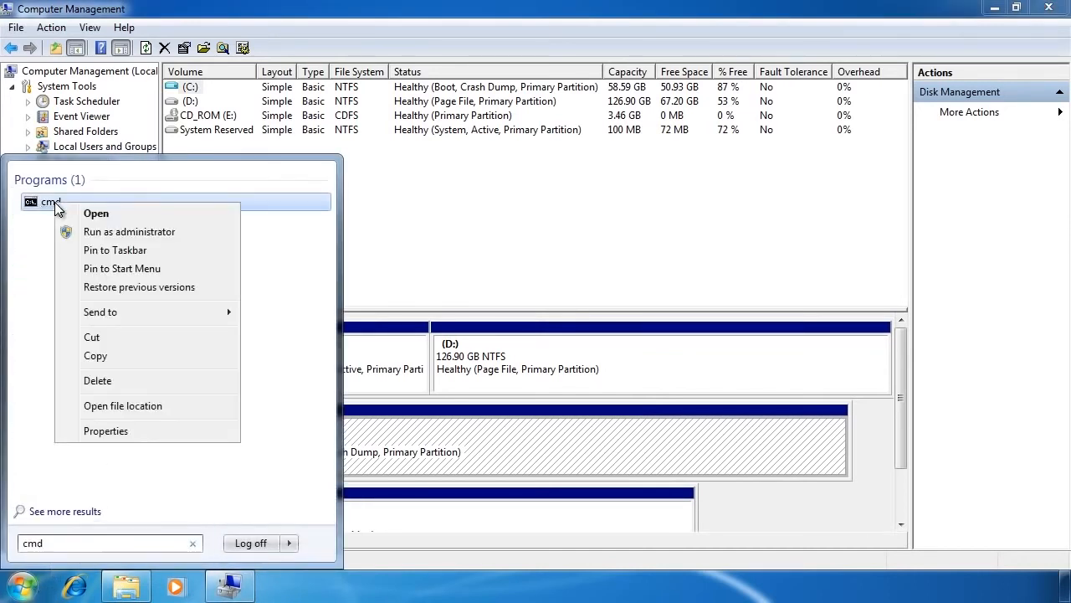
{"action": "left_click", "coordinate": [218, 238]}
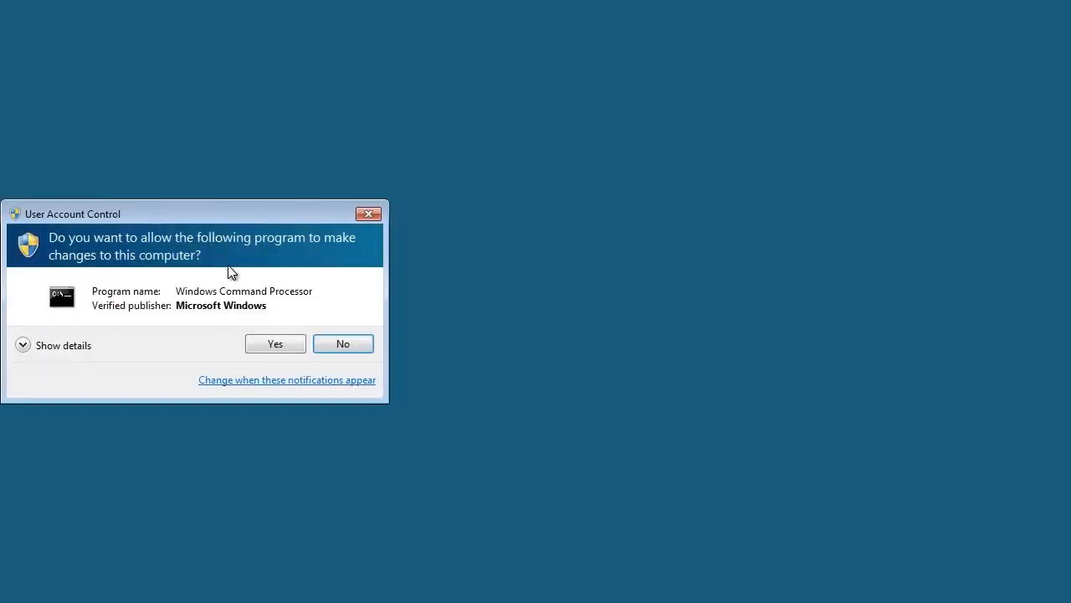
{"action": "left_click", "coordinate": [282, 341]}
- List the boot configuration entries in full detail with bcdedit /v
{"action": "type", "text": "bc"}
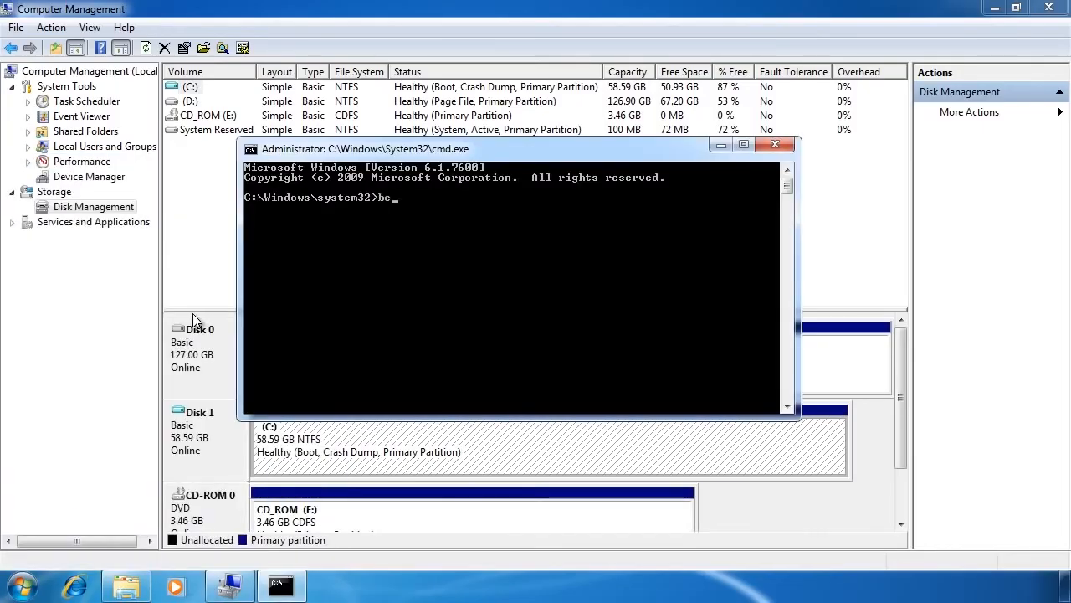
{"action": "type", "text": "dedit /v"}
{"action": "key", "text": "Return"}
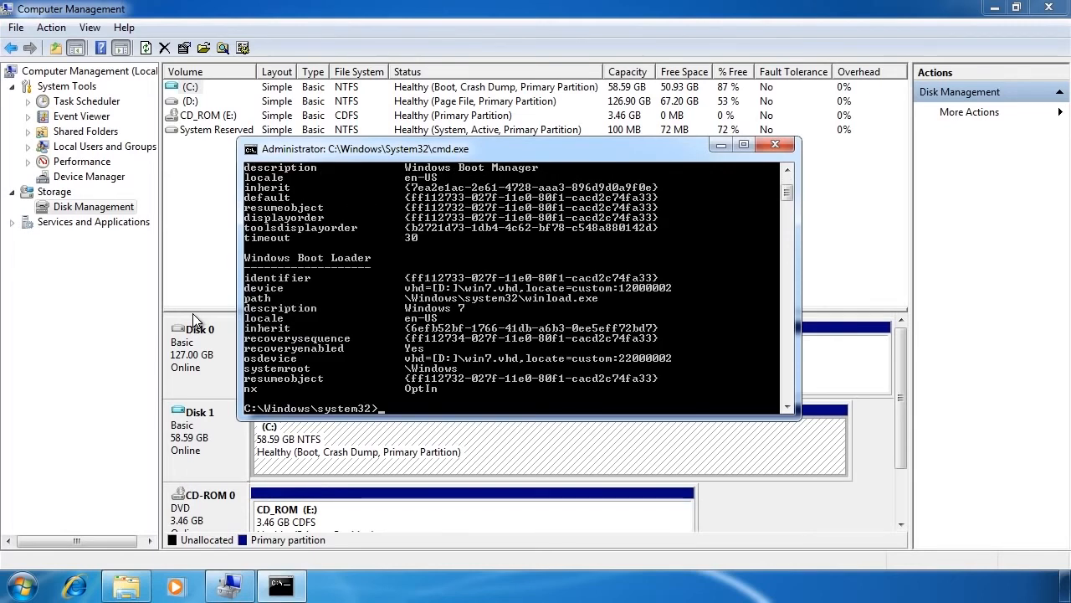